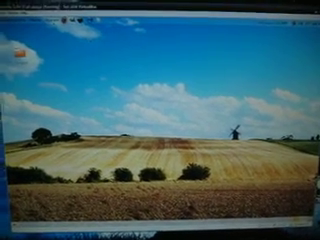
Step: Open the Hardware Drivers tool from the System > Administration menu
{"action": "left_click", "coordinate": [45, 14]}
{"action": "left_click", "coordinate": [60, 20]}
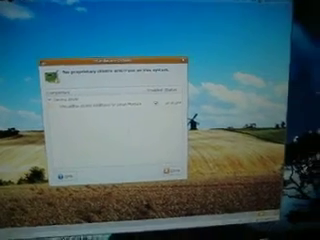
{"action": "left_click", "coordinate": [113, 108]}
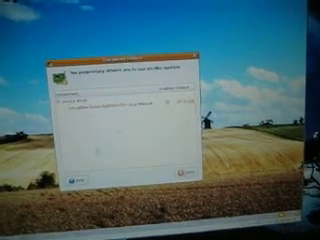
{"action": "left_click", "coordinate": [88, 143]}
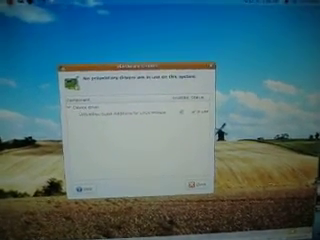